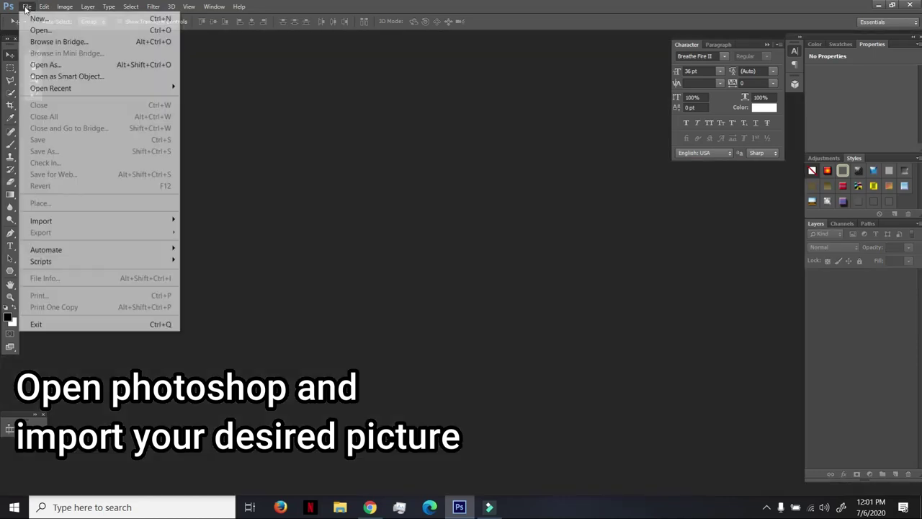
Step: Open IMG_9487.JPG from the NewYork_Photopack_01A folder, passing it unchanged through Camera Raw
{"action": "left_click", "coordinate": [32, 28]}
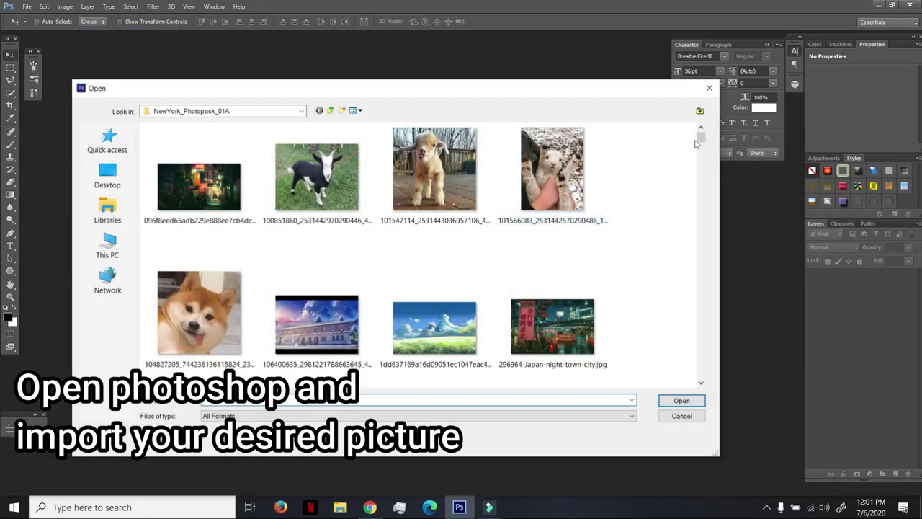
{"action": "left_click_drag", "start_coordinate": [701, 137], "coordinate": [713, 350]}
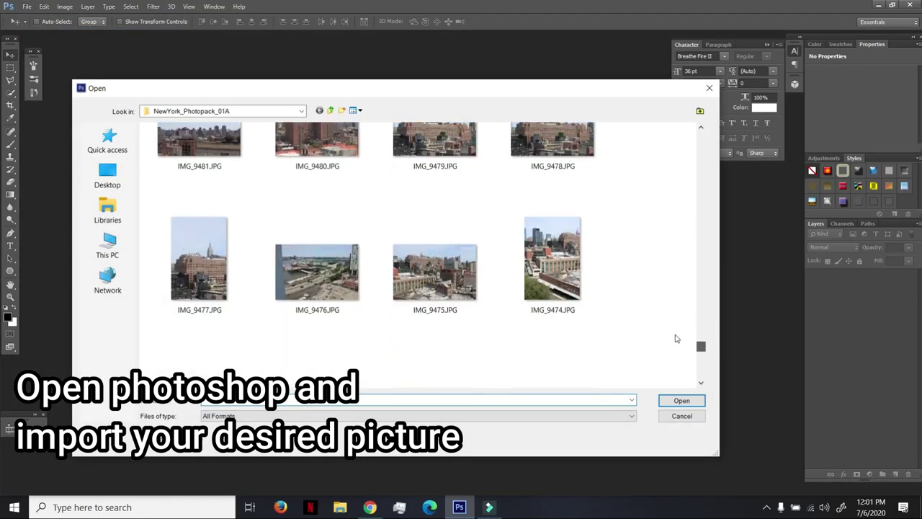
{"action": "left_click", "coordinate": [434, 270]}
{"action": "scroll", "coordinate": [536, 237], "scroll_direction": "down", "scroll_amount": 2}
{"action": "scroll", "coordinate": [534, 241], "scroll_direction": "up", "scroll_amount": 5}
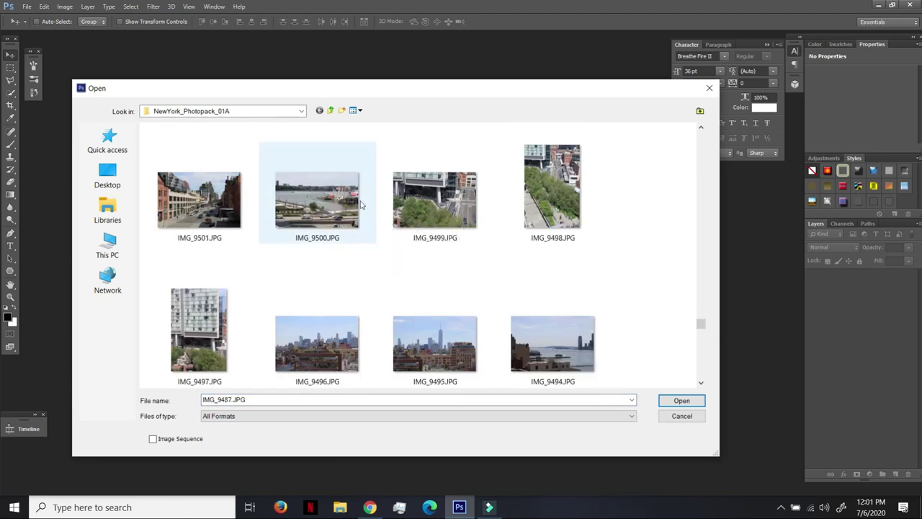
{"action": "left_click", "coordinate": [441, 216]}
{"action": "scroll", "coordinate": [504, 216], "scroll_direction": "down", "scroll_amount": 2}
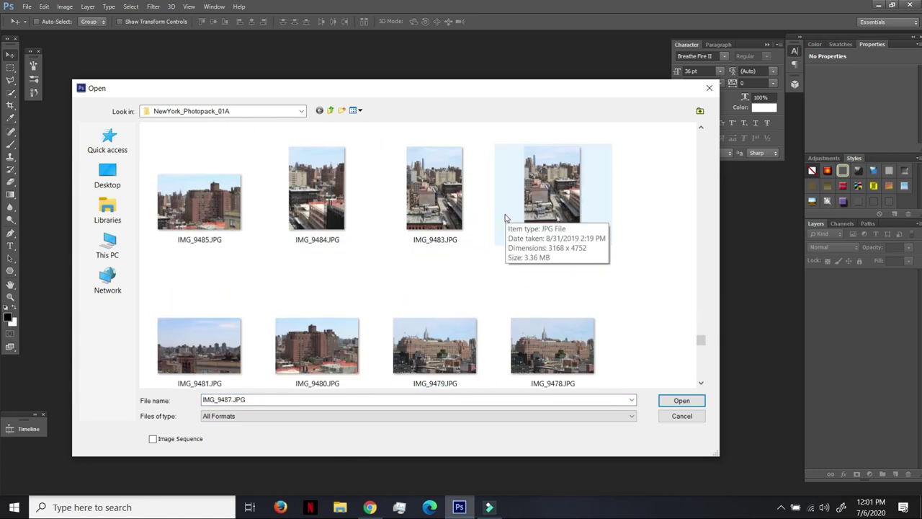
{"action": "scroll", "coordinate": [504, 218], "scroll_direction": "up", "scroll_amount": 1}
{"action": "double_click", "coordinate": [476, 213]}
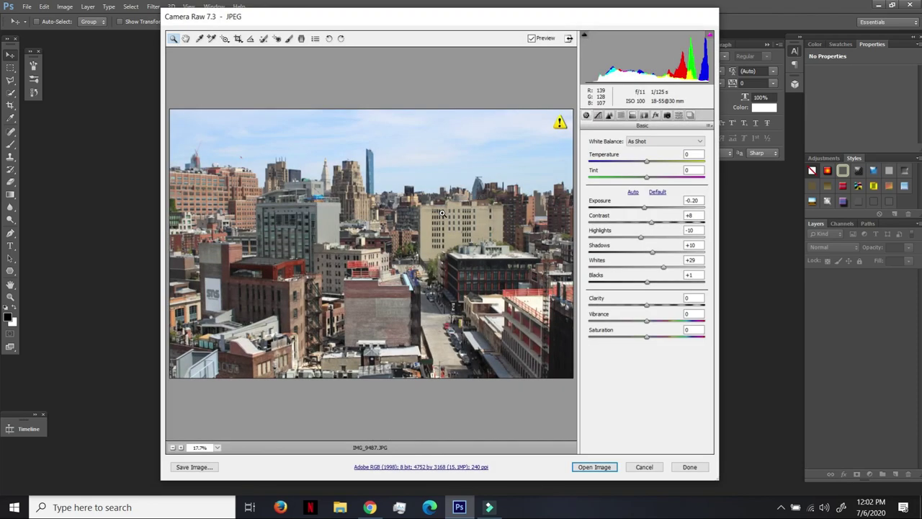
{"action": "left_click", "coordinate": [594, 466]}
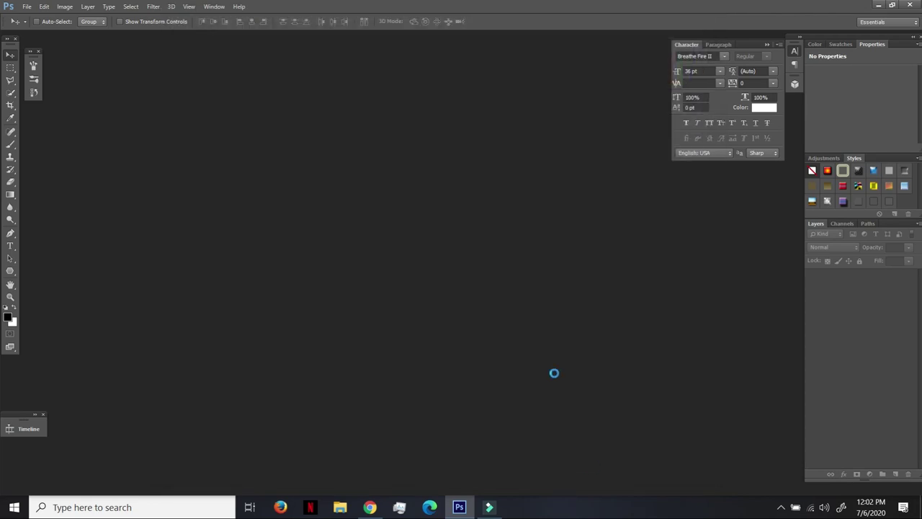
Step: Duplicate the photo to Layer 1, delete its sky with Quick Selection, and hide Background
{"action": "key", "text": "ctrl+j"}
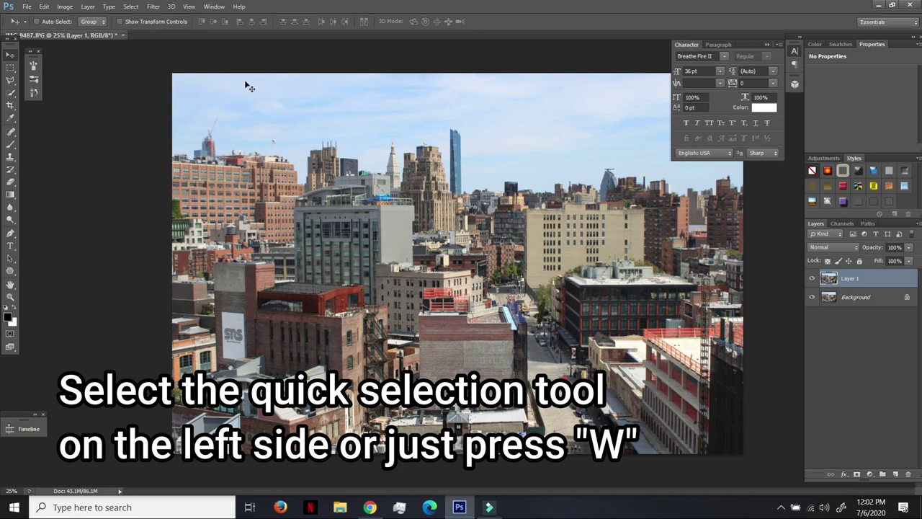
{"action": "left_click", "coordinate": [766, 45]}
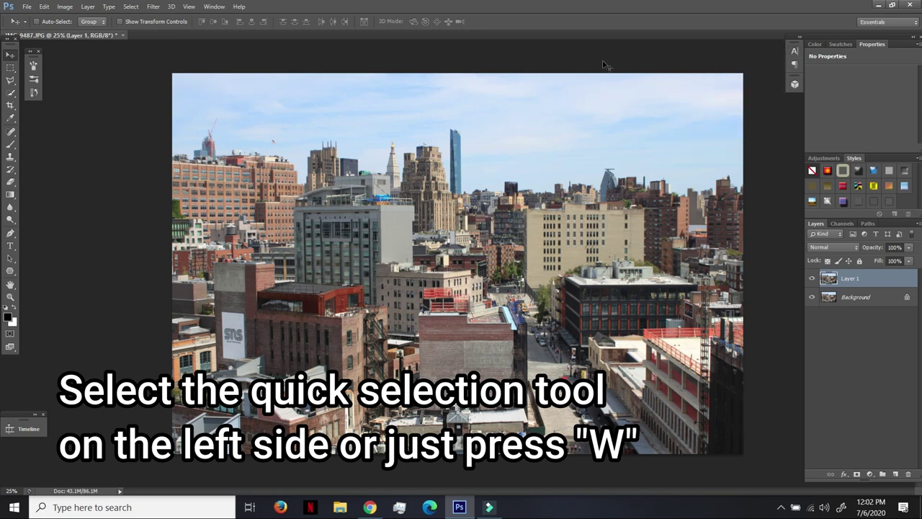
{"action": "left_click", "coordinate": [11, 93]}
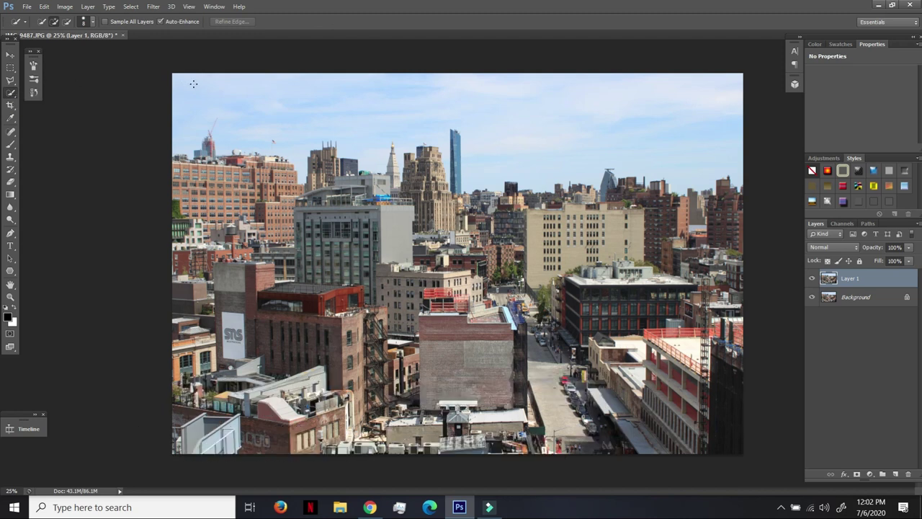
{"action": "left_click_drag", "start_coordinate": [298, 87], "coordinate": [678, 127]}
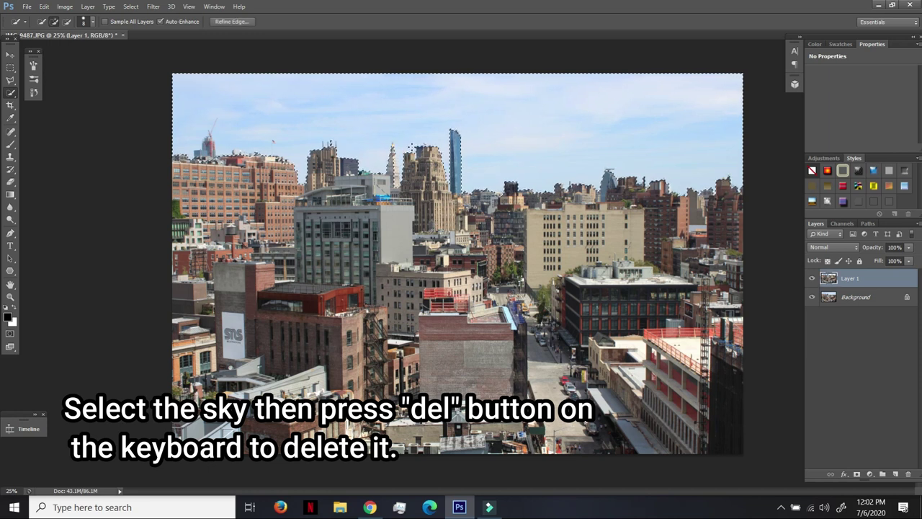
{"action": "key", "text": "Num_Lock"}
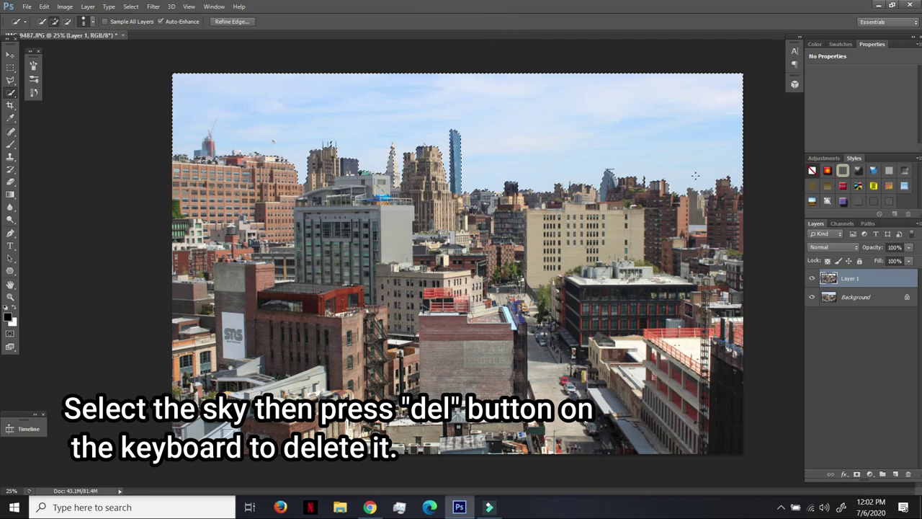
{"action": "left_click", "coordinate": [812, 298]}
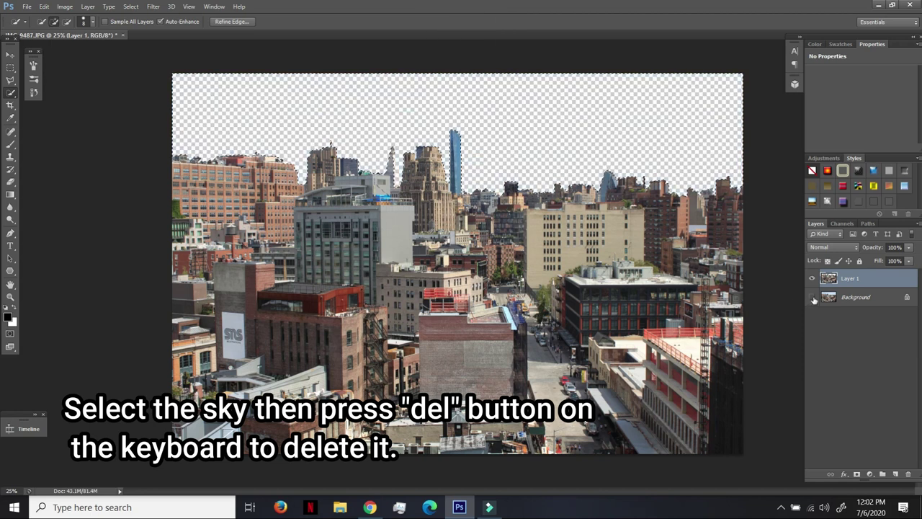
{"action": "key", "text": "ctrl+d"}
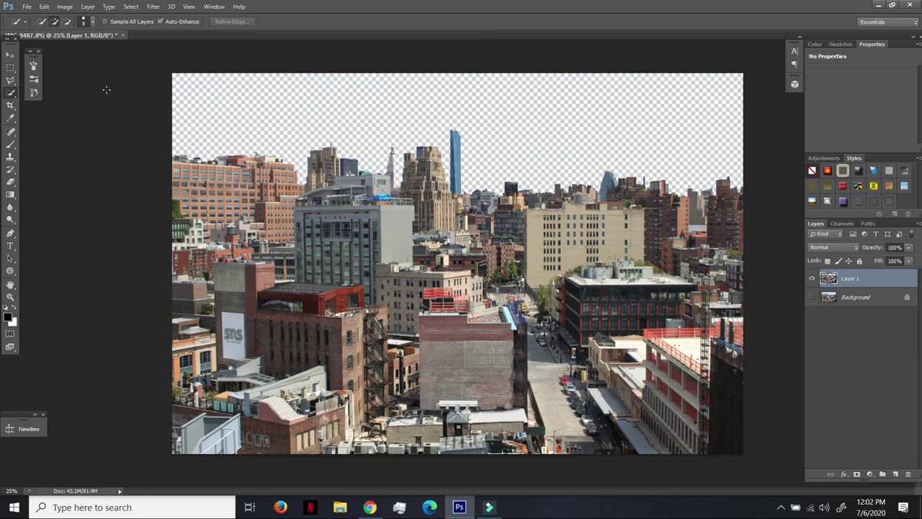
Step: Open the anime cloud picture with its embedded profile, duplicate its background, then return to IMG_9487.JPG
{"action": "left_click", "coordinate": [27, 7]}
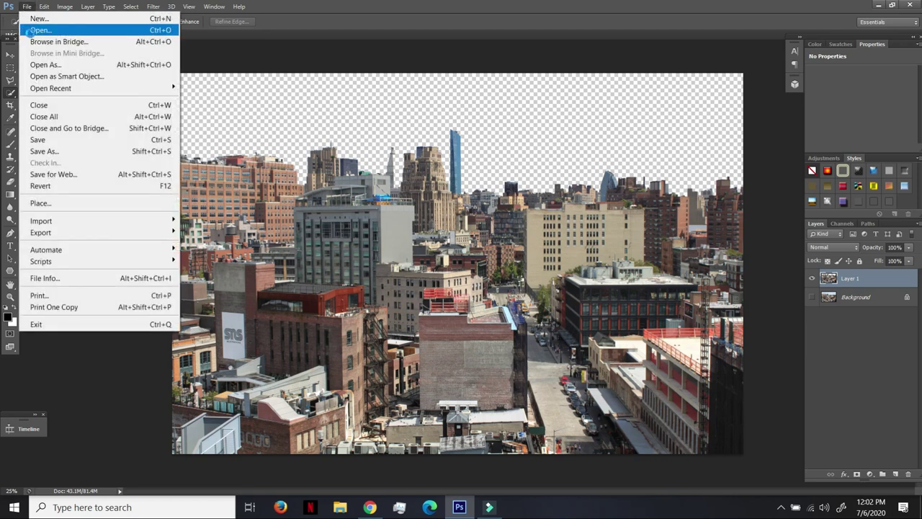
{"action": "left_click", "coordinate": [29, 31]}
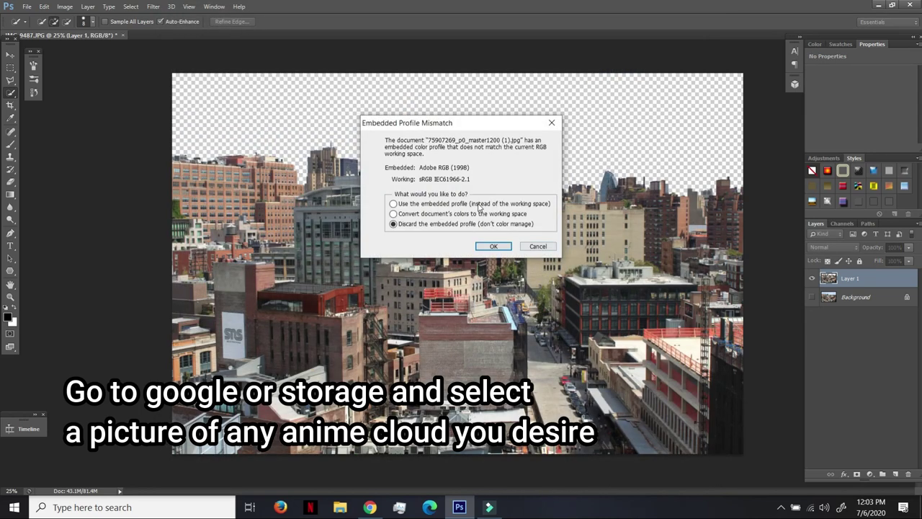
{"action": "left_click", "coordinate": [478, 205]}
{"action": "left_click", "coordinate": [492, 247]}
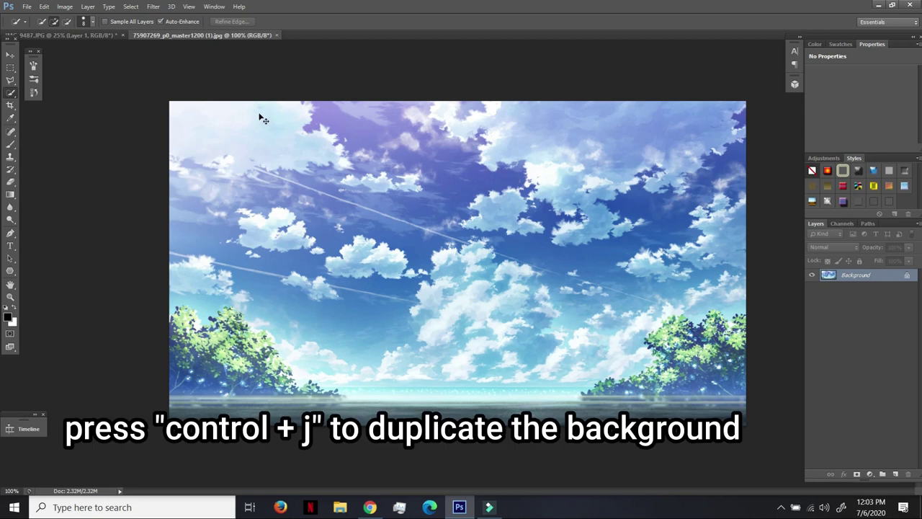
{"action": "key", "text": "ctrl+j"}
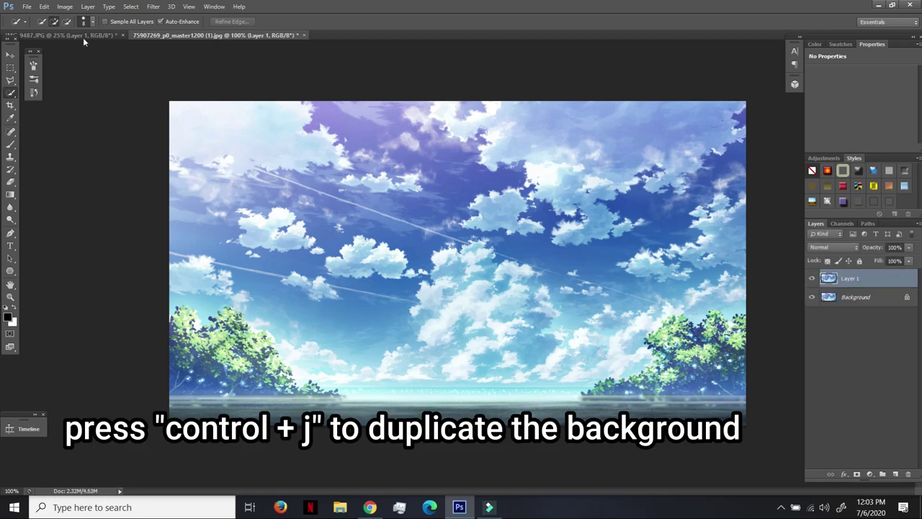
{"action": "left_click", "coordinate": [75, 36]}
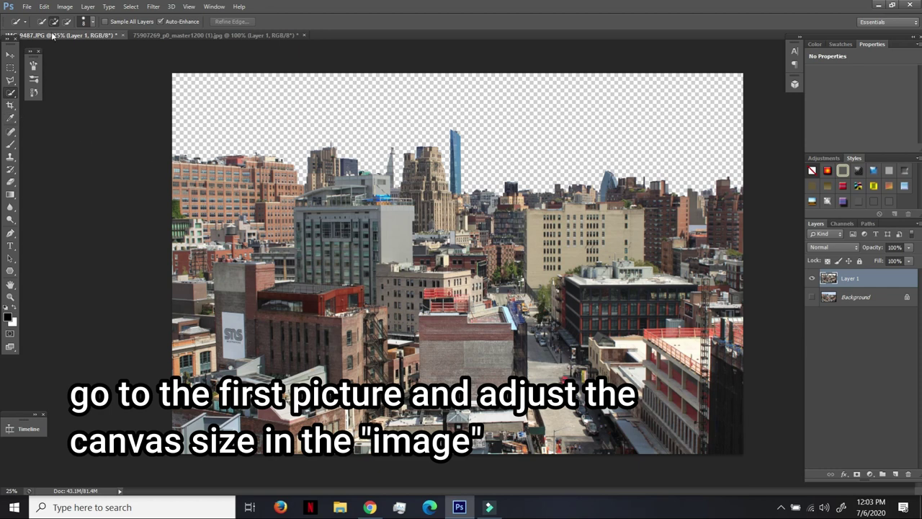
Step: Increase the canvas height to 14.2 inches and move city Layer 1 down toward the bottom
{"action": "left_click", "coordinate": [65, 7]}
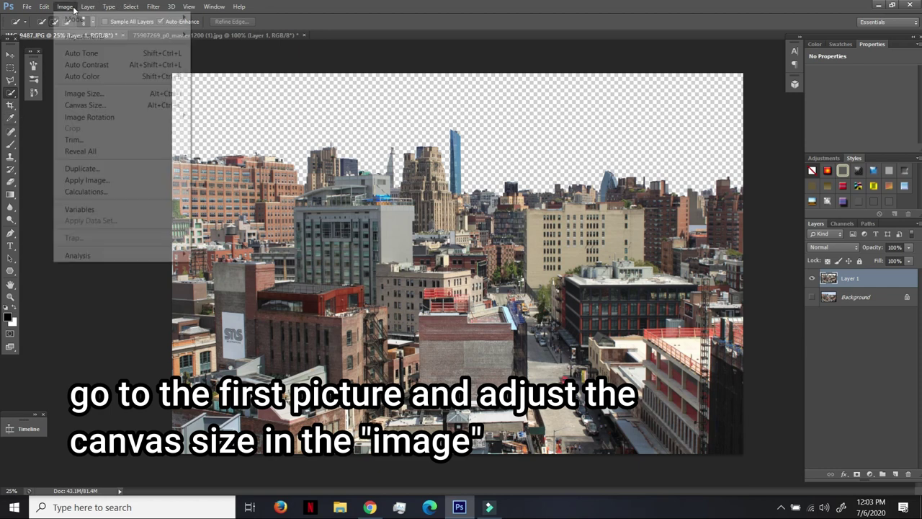
{"action": "left_click", "coordinate": [85, 105]}
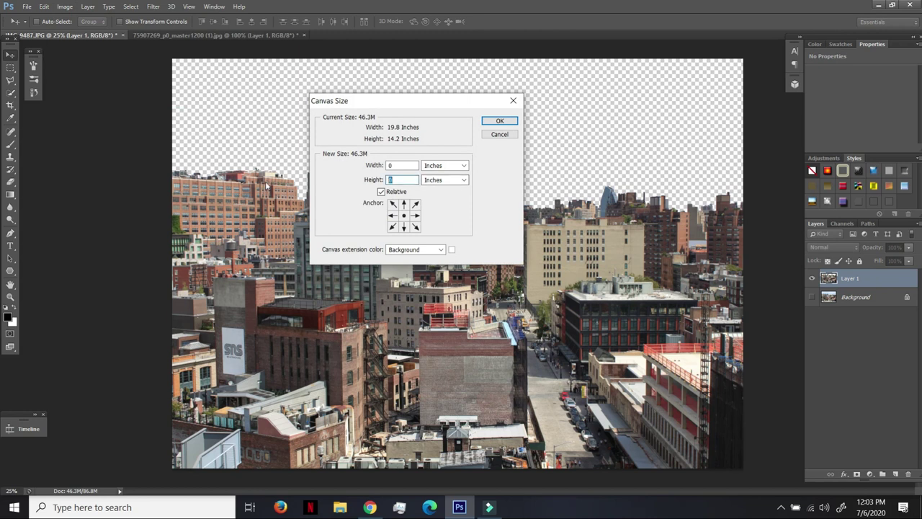
{"action": "left_click", "coordinate": [499, 121]}
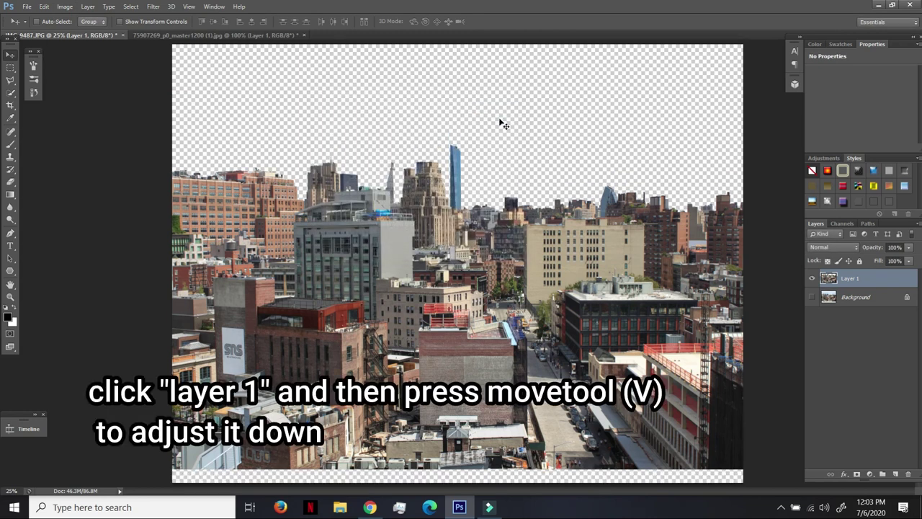
{"action": "left_click_drag", "start_coordinate": [493, 225], "coordinate": [493, 229]}
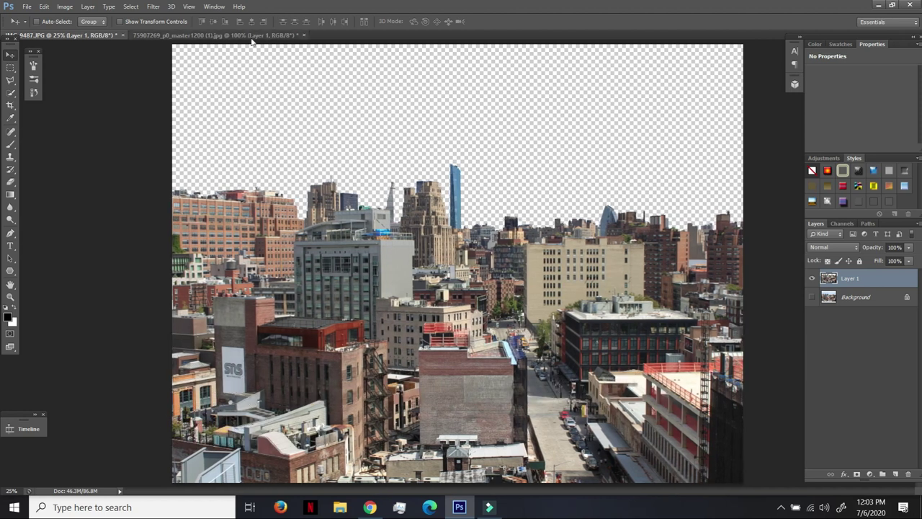
{"action": "left_click", "coordinate": [252, 36]}
Step: Drag the cloud image into the city document and scale it up to span the canvas
{"action": "mouse_move", "coordinate": [522, 247]}
{"action": "left_mouse_down"}
{"action": "mouse_move", "coordinate": [91, 35]}
{"action": "mouse_move", "coordinate": [262, 91]}
{"action": "left_mouse_up"}
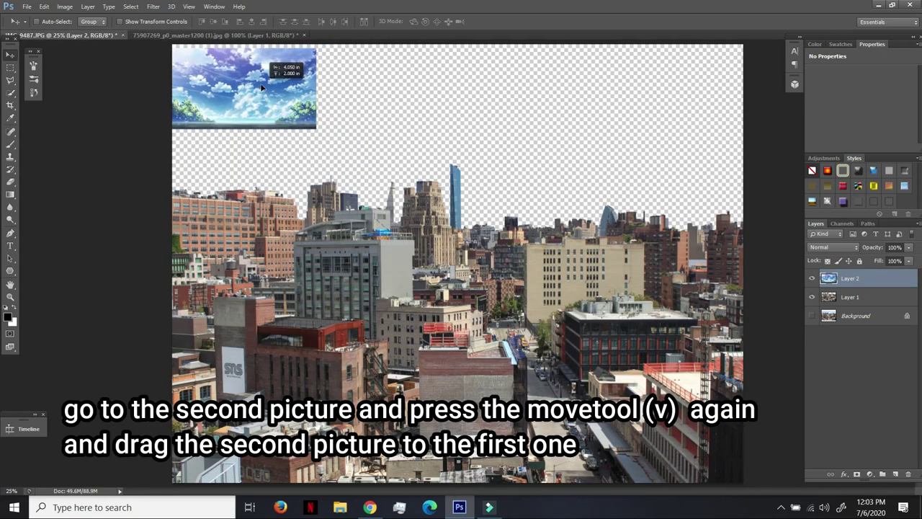
{"action": "left_click_drag", "start_coordinate": [262, 91], "coordinate": [260, 89]}
{"action": "key", "text": "ctrl+t"}
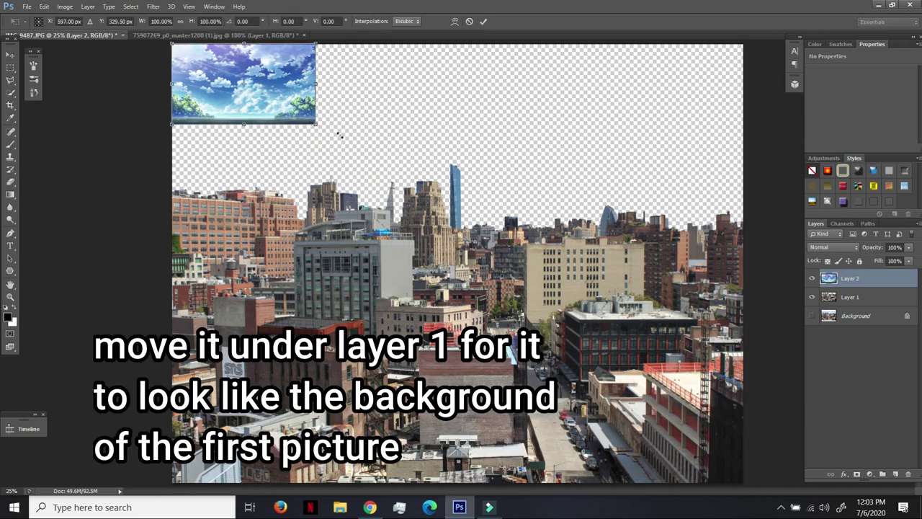
{"action": "left_click_drag", "start_coordinate": [339, 134], "coordinate": [750, 294]}
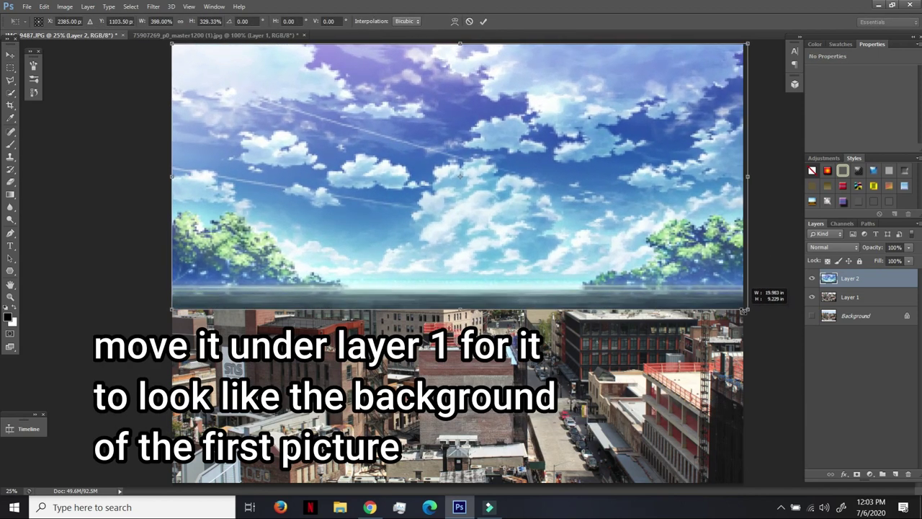
{"action": "key", "text": "Return"}
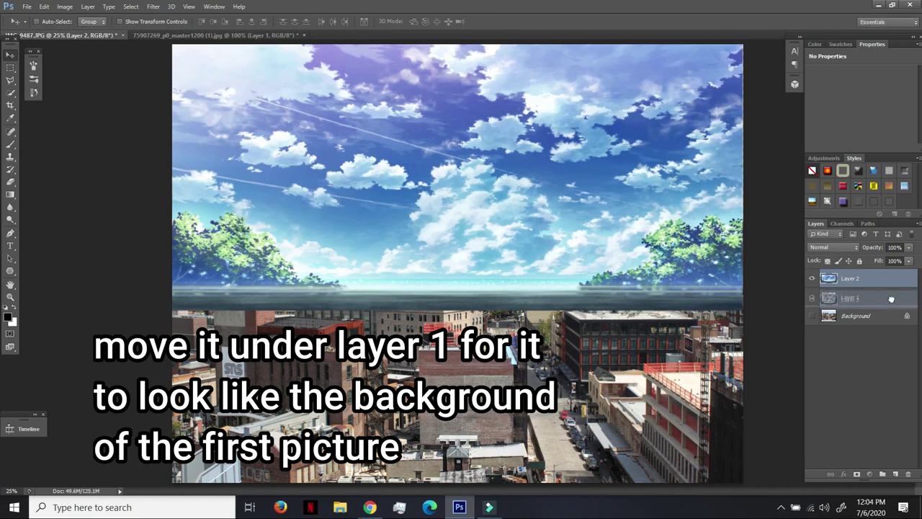
Step: Move cloud Layer 2 beneath city Layer 1 so it becomes the sky
{"action": "left_click_drag", "start_coordinate": [892, 292], "coordinate": [891, 302]}
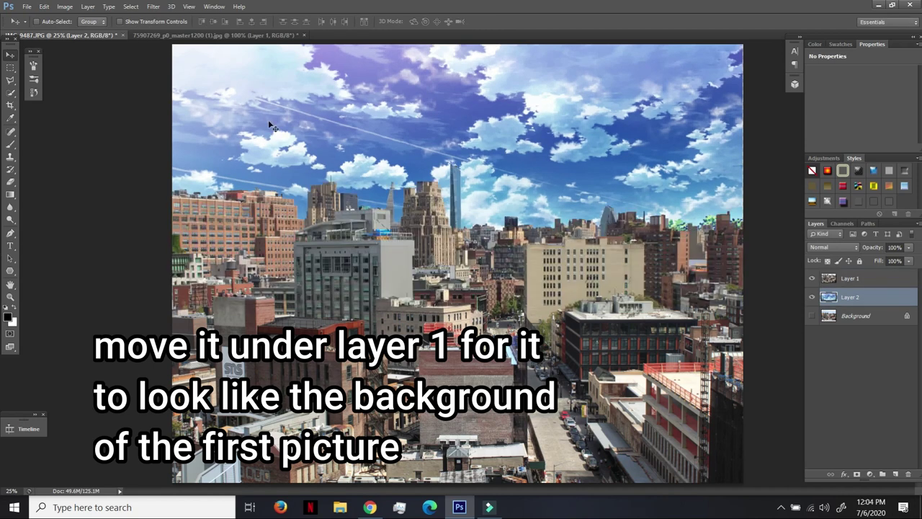
{"action": "key", "text": "ctrl+minus"}
{"action": "key", "text": "ctrl+minus"}
{"action": "key", "text": "ctrl+plus"}
{"action": "key", "text": "ctrl+t"}
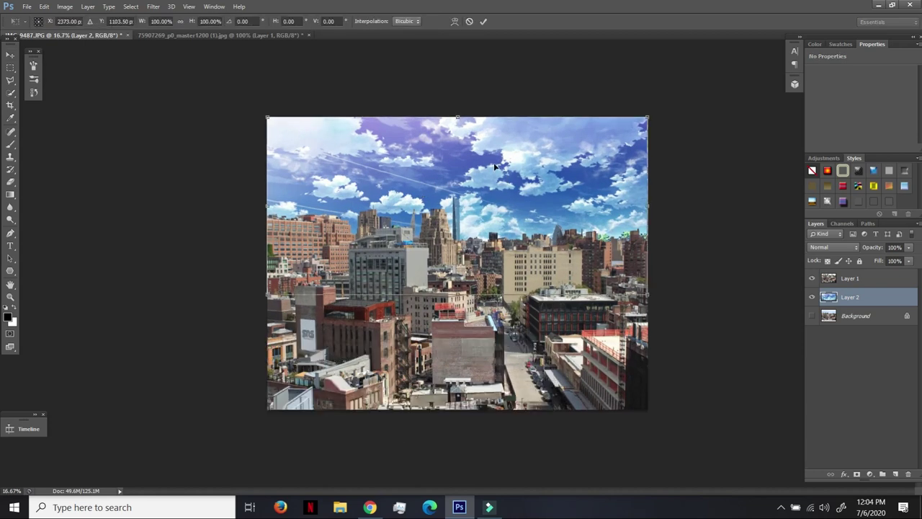
{"action": "right_click", "coordinate": [513, 185]}
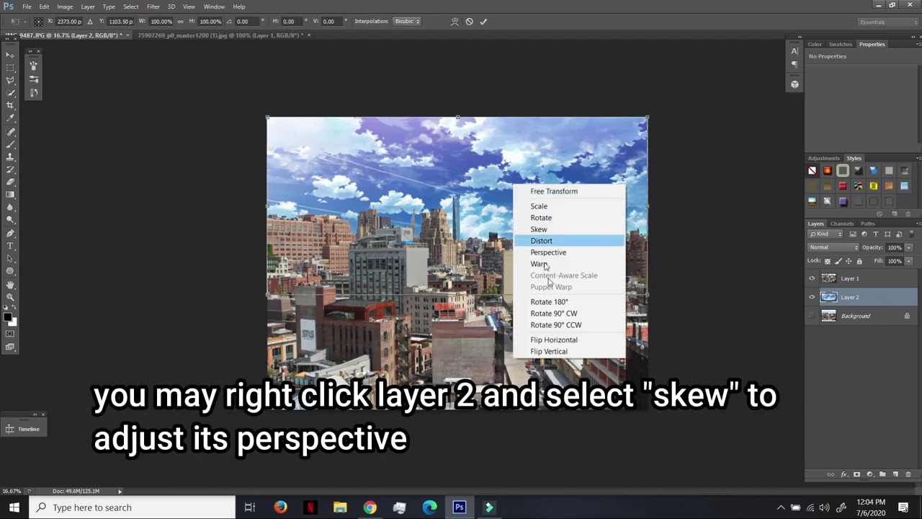
Step: Skew the cloud layer by pulling both top corners outward, commit it, and zoom to 25%
{"action": "left_click", "coordinate": [539, 228]}
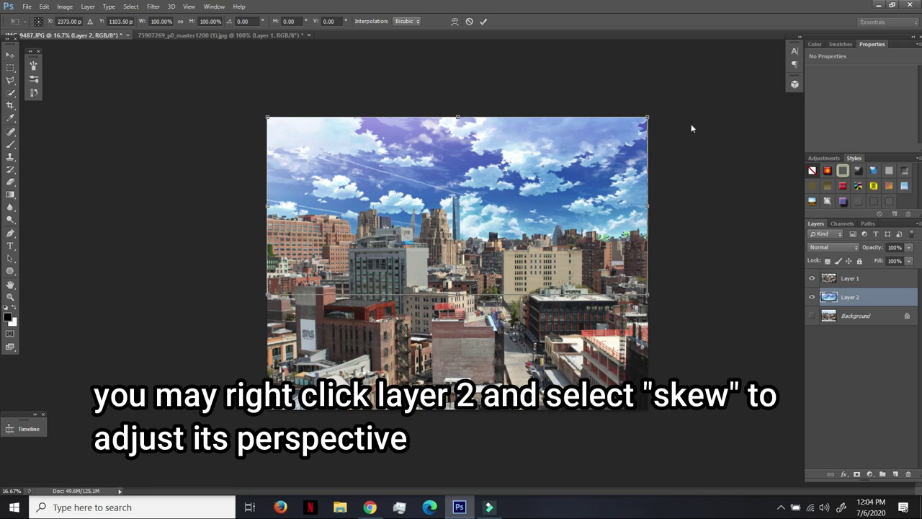
{"action": "left_click_drag", "start_coordinate": [657, 113], "coordinate": [676, 95]}
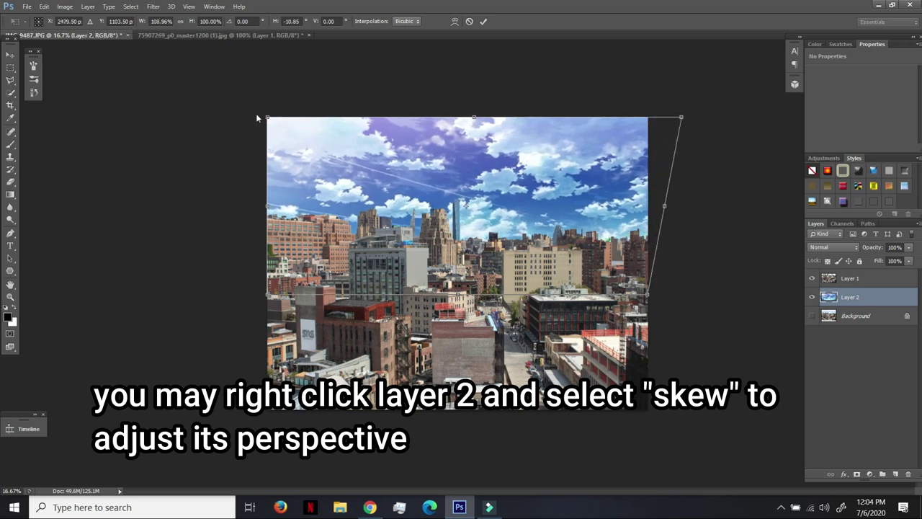
{"action": "mouse_move", "coordinate": [268, 116]}
{"action": "left_mouse_down"}
{"action": "mouse_move", "coordinate": [231, 116]}
{"action": "mouse_move", "coordinate": [266, 119]}
{"action": "left_mouse_up"}
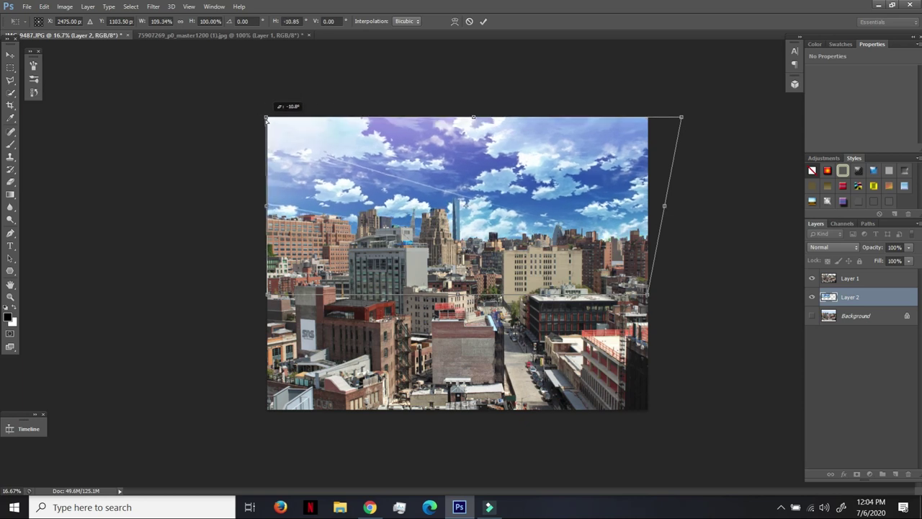
{"action": "left_click_drag", "start_coordinate": [265, 121], "coordinate": [261, 121]}
{"action": "key", "text": "Return"}
{"action": "key", "text": "ctrl+plus"}
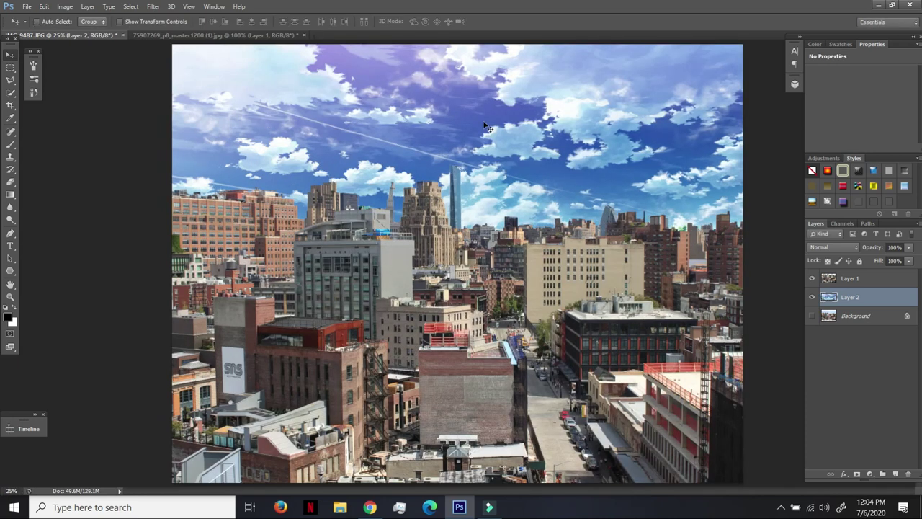
Step: Duplicate the city Layer 1 to Layer 1 copy 2 and launch Topaz Simplify 3 on it
{"action": "left_click", "coordinate": [895, 279]}
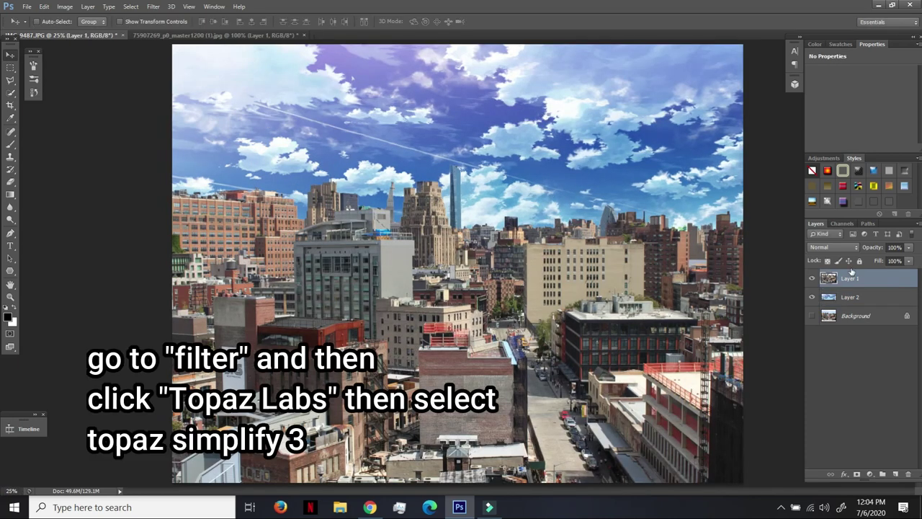
{"action": "left_click", "coordinate": [153, 6]}
{"action": "mouse_move", "coordinate": [173, 250]}
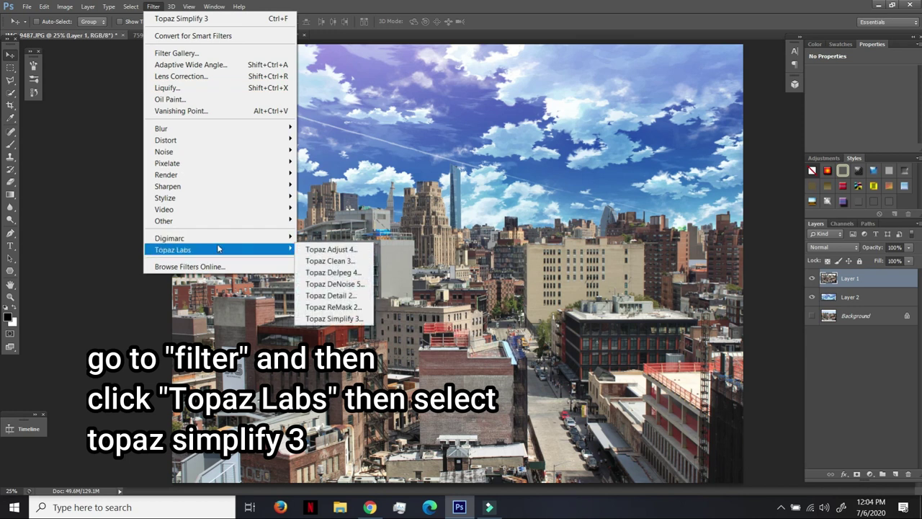
{"action": "left_click", "coordinate": [333, 319]}
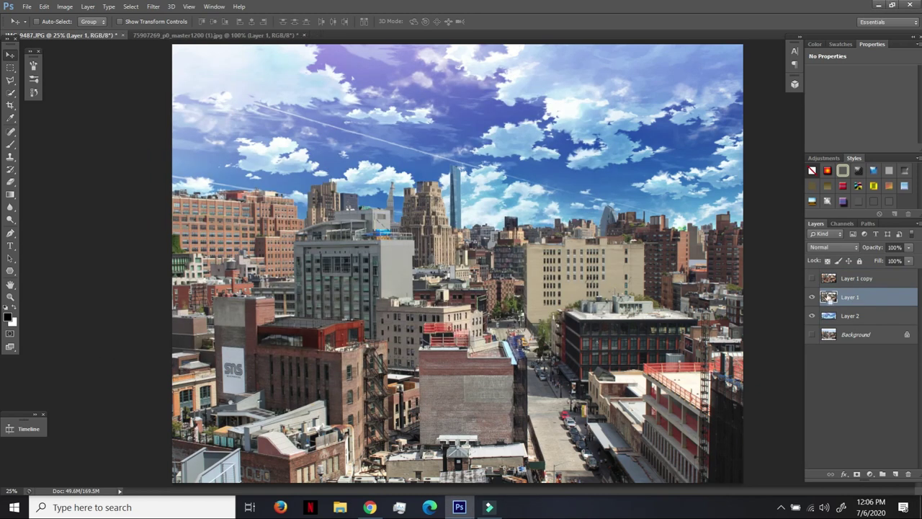
{"action": "key", "text": "ctrl+j"}
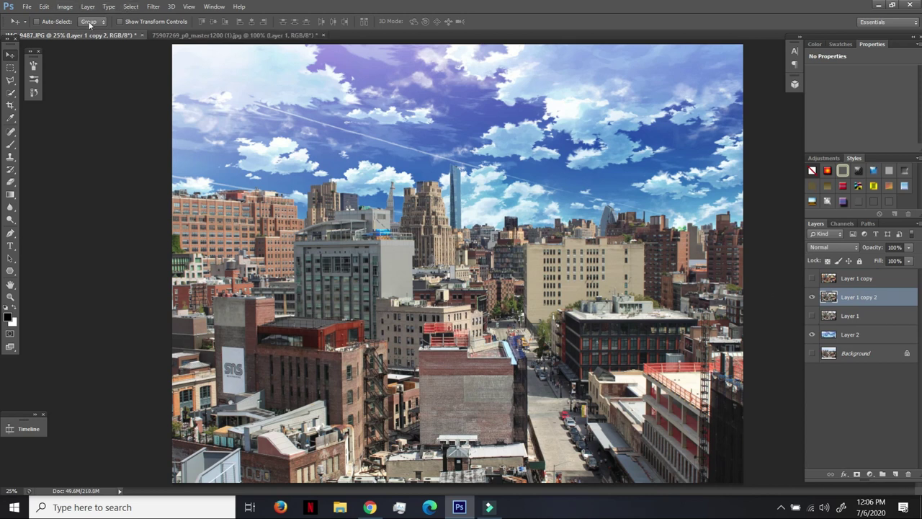
{"action": "left_click", "coordinate": [154, 6]}
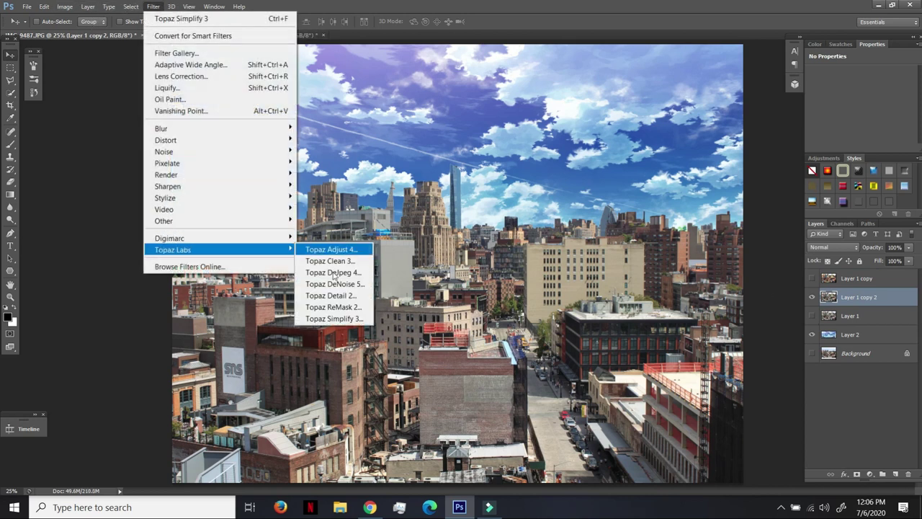
{"action": "left_click", "coordinate": [335, 318]}
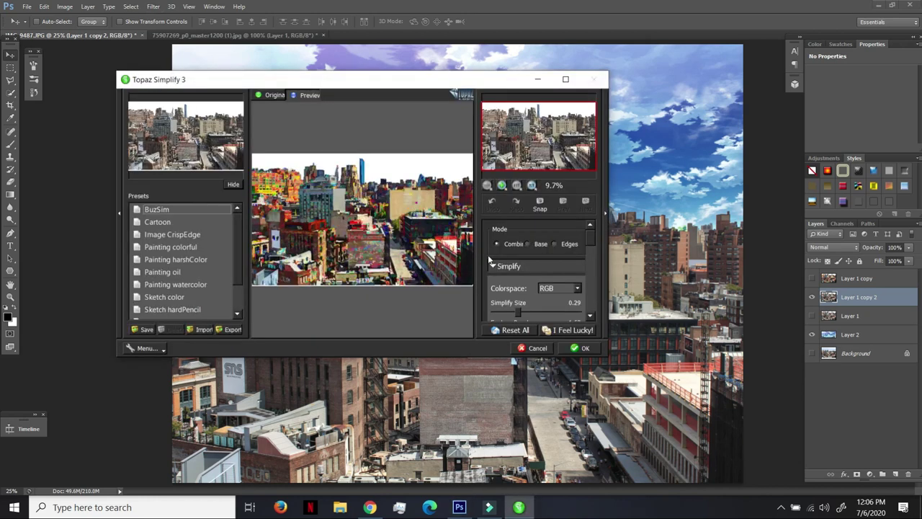
Step: Set Simplify's Feature Boost to 2.64 and Edge Strength to about 1.43, then apply the effect
{"action": "scroll", "coordinate": [540, 288], "scroll_direction": "down", "scroll_amount": 1}
{"action": "left_click_drag", "start_coordinate": [518, 309], "coordinate": [515, 309]}
{"action": "left_click", "coordinate": [502, 186]}
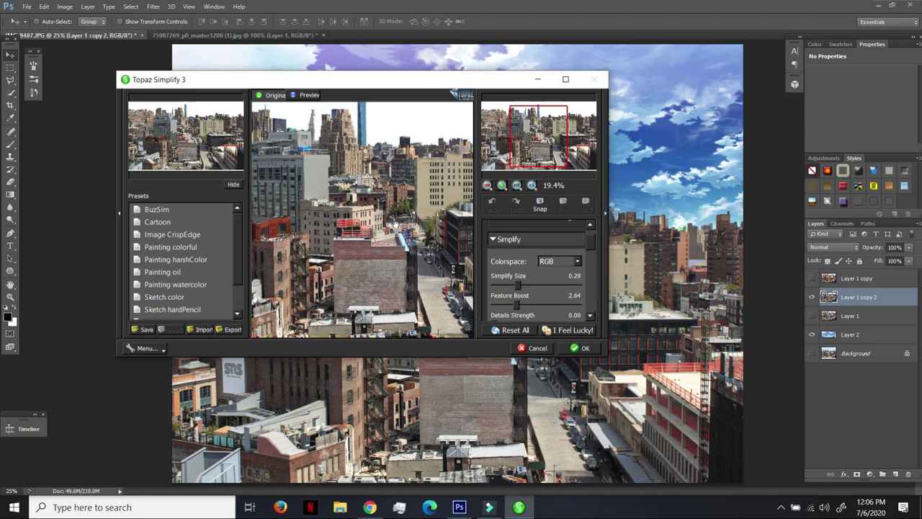
{"action": "left_click_drag", "start_coordinate": [588, 248], "coordinate": [599, 303]}
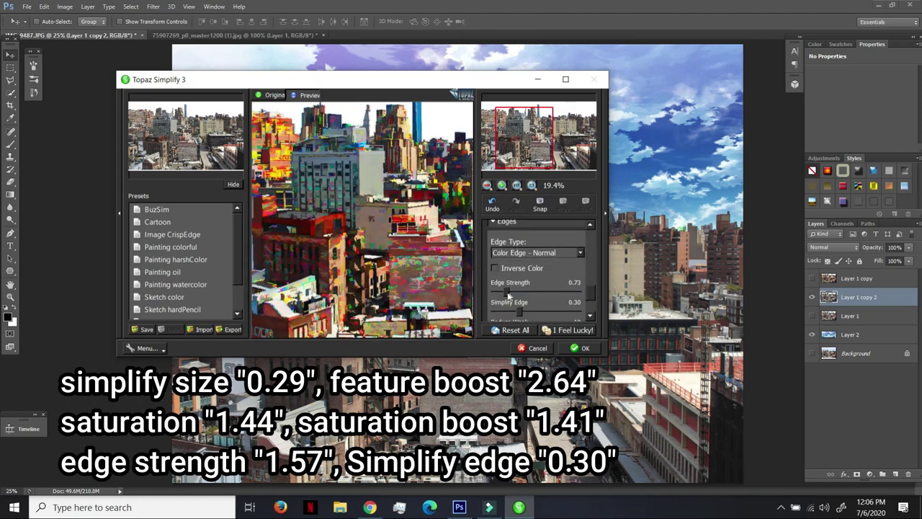
{"action": "left_click_drag", "start_coordinate": [507, 293], "coordinate": [523, 293]}
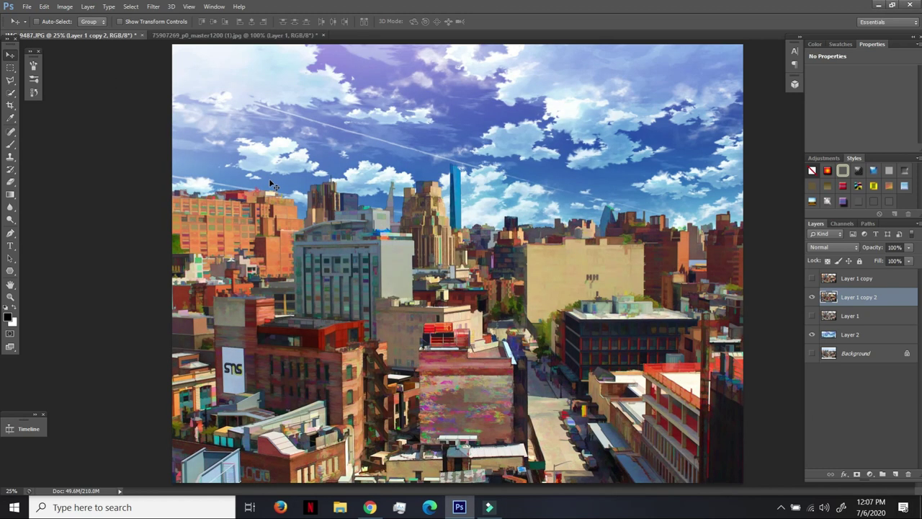
{"action": "key", "text": "ctrl+minus"}
{"action": "key", "text": "ctrl+plus"}
Step: Add a Gradient Overlay layer effect to Layer 1 copy 2
{"action": "left_click", "coordinate": [844, 474]}
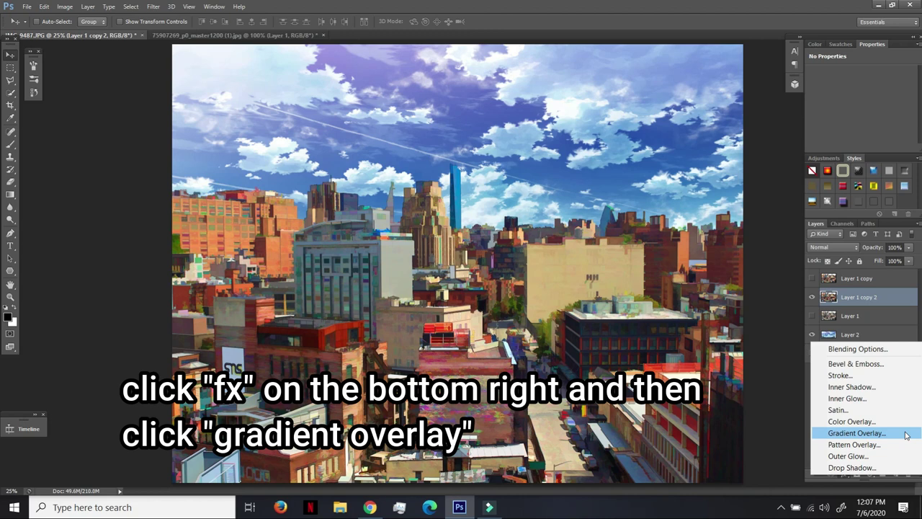
{"action": "left_click", "coordinate": [905, 435]}
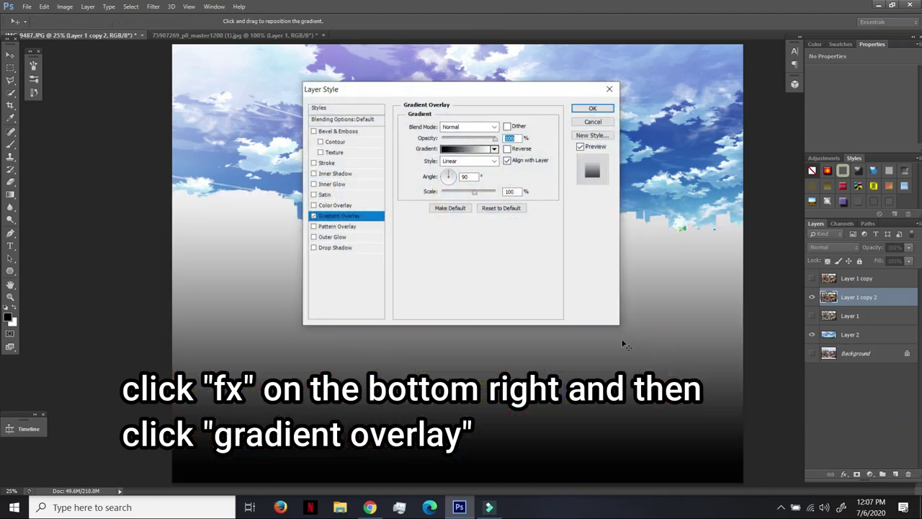
{"action": "mouse_move", "coordinate": [487, 91]}
{"action": "left_mouse_down"}
{"action": "mouse_move", "coordinate": [847, 273]}
{"action": "mouse_move", "coordinate": [773, 279]}
{"action": "left_mouse_up"}
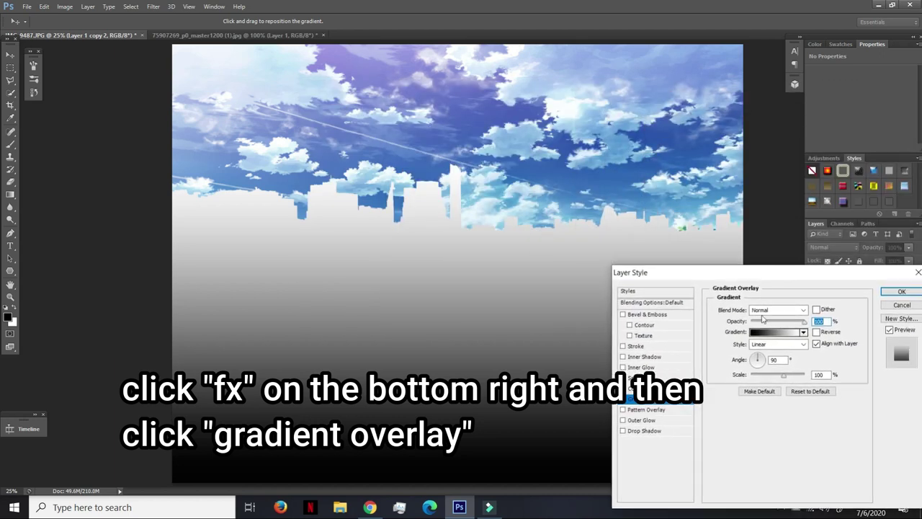
Step: Set the gradient's dark stop to cloud-sampled blue #5463b9
{"action": "left_click", "coordinate": [767, 332]}
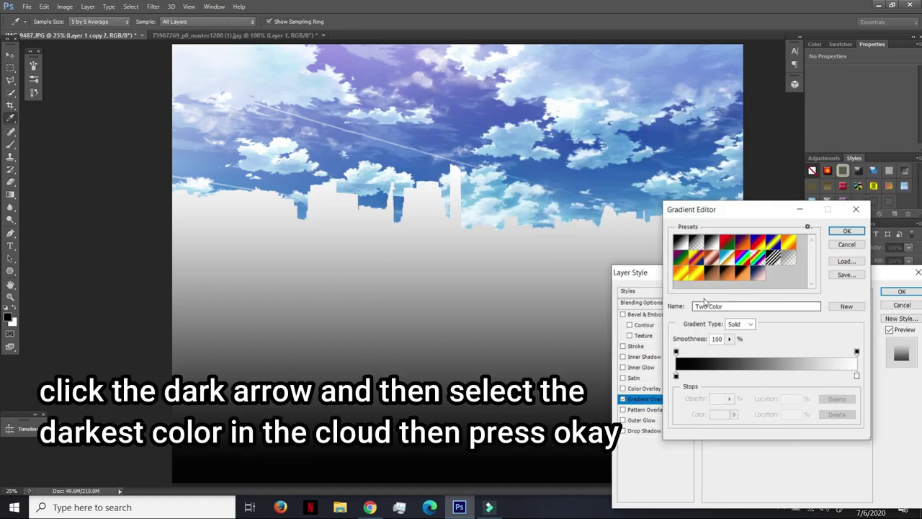
{"action": "double_click", "coordinate": [676, 376]}
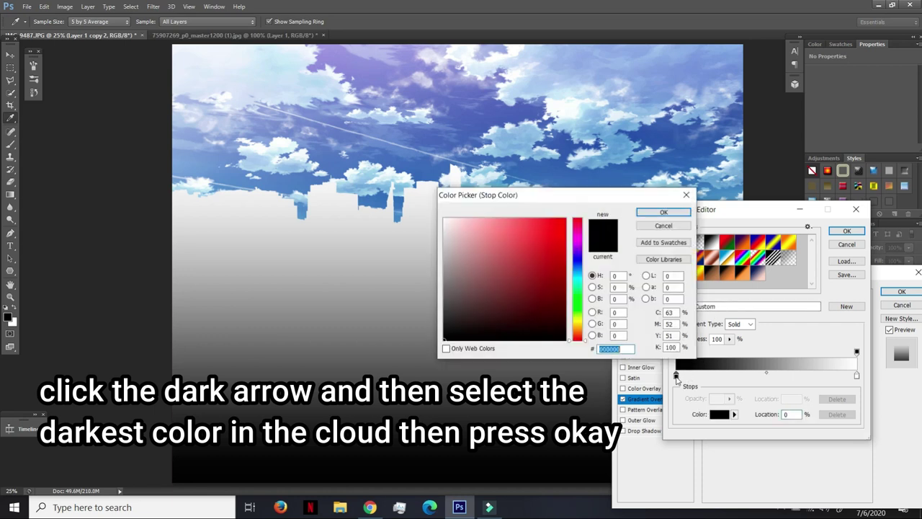
{"action": "left_click_drag", "start_coordinate": [605, 194], "coordinate": [655, 289]}
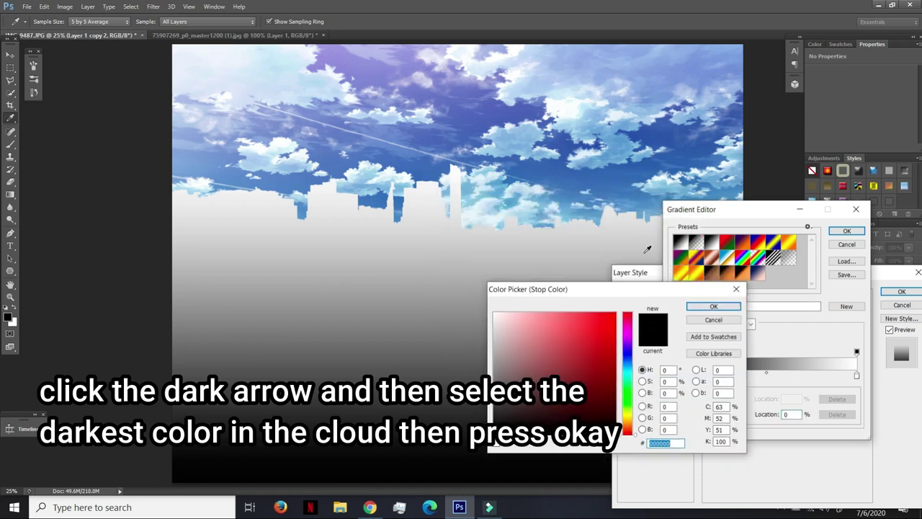
{"action": "left_click", "coordinate": [520, 105]}
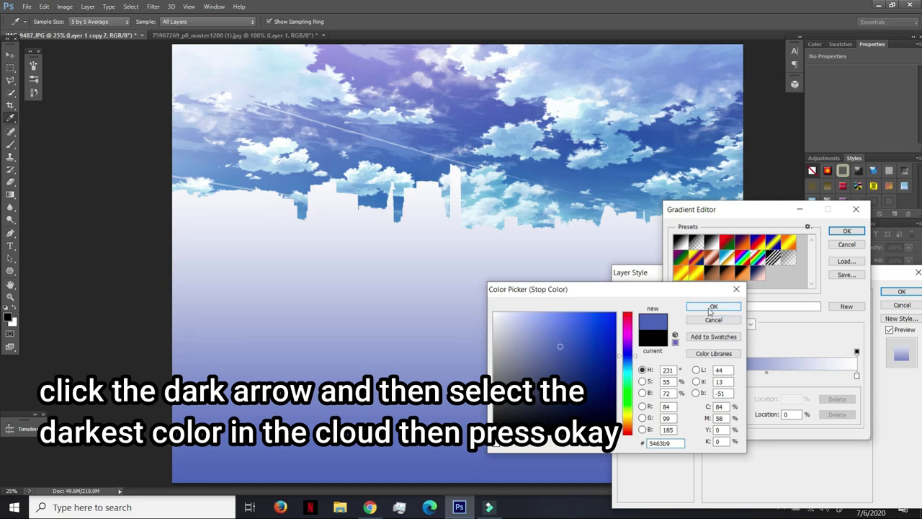
{"action": "left_click", "coordinate": [710, 308]}
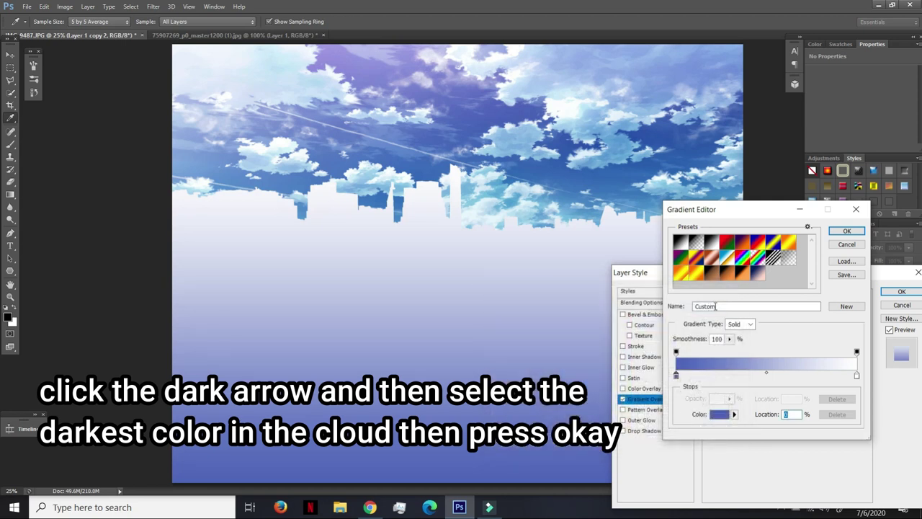
{"action": "left_click", "coordinate": [840, 237]}
Step: Set the gradient overlay to Screen blend mode, 6% opacity and 150% scale
{"action": "left_click_drag", "start_coordinate": [797, 274], "coordinate": [508, 239]}
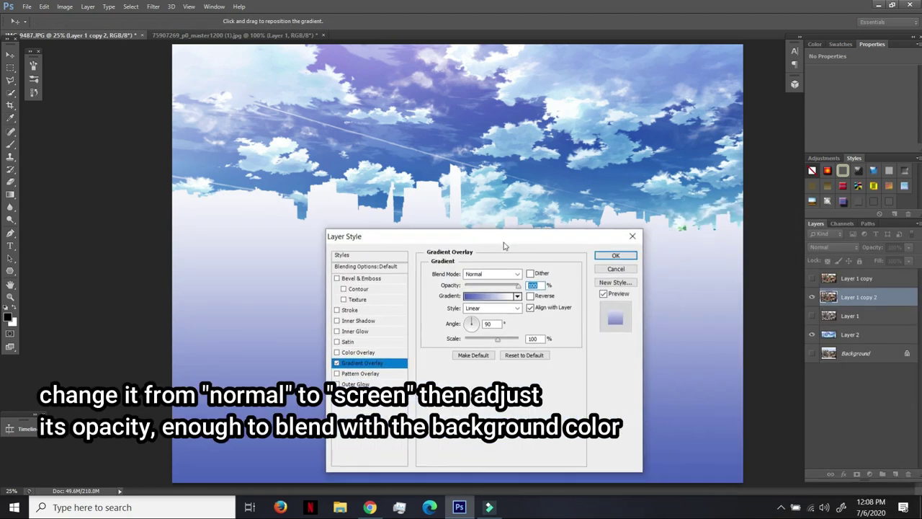
{"action": "left_click", "coordinate": [488, 278]}
{"action": "left_click_drag", "start_coordinate": [595, 241], "coordinate": [155, 194]}
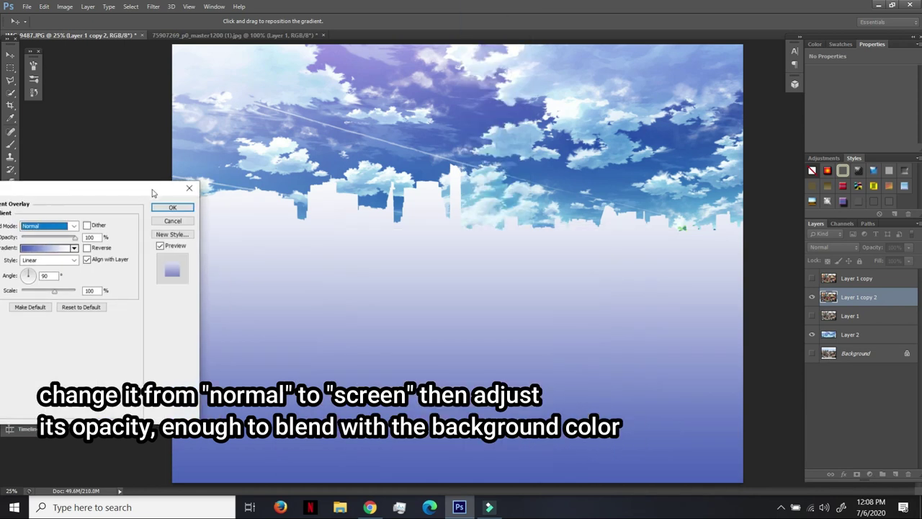
{"action": "left_click", "coordinate": [76, 229]}
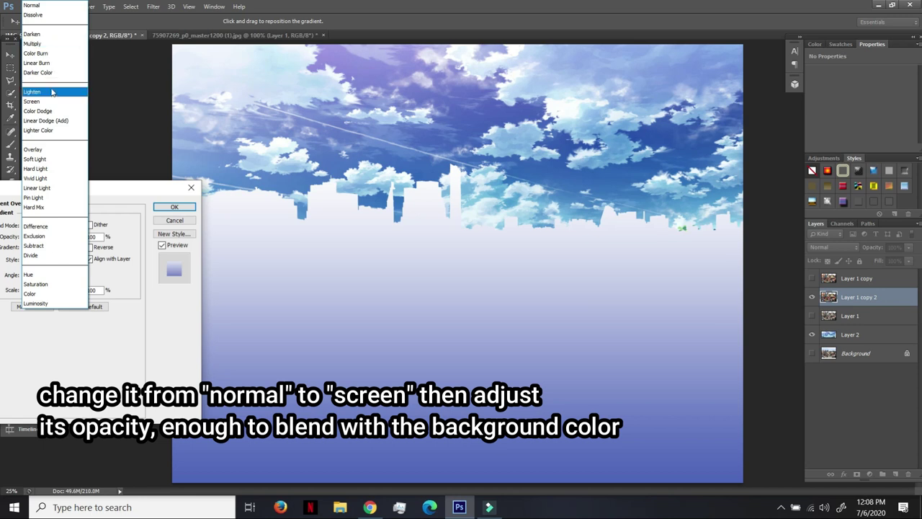
{"action": "left_click", "coordinate": [43, 102]}
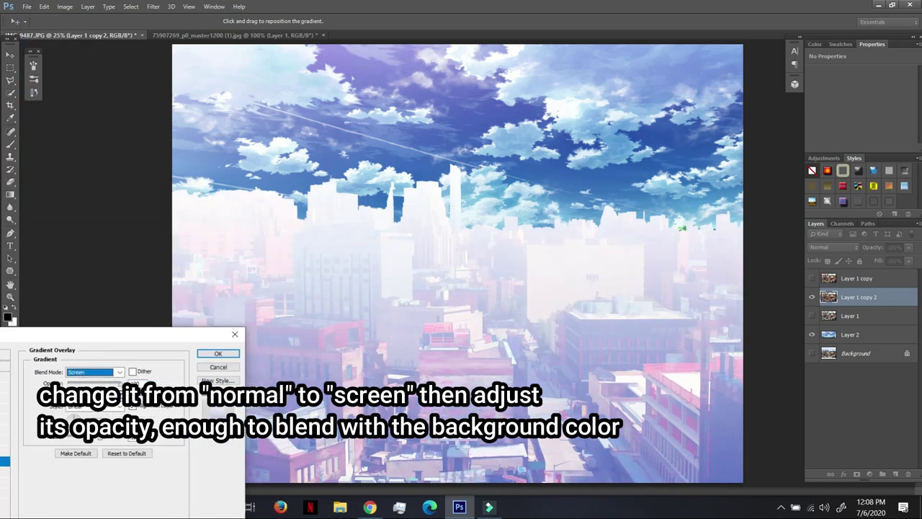
{"action": "left_click_drag", "start_coordinate": [89, 385], "coordinate": [72, 387]}
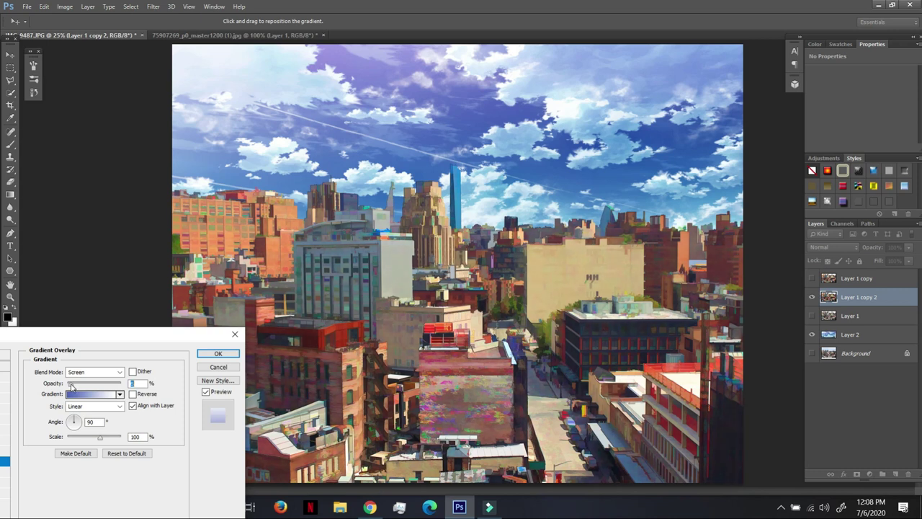
{"action": "left_click_drag", "start_coordinate": [100, 437], "coordinate": [153, 442]}
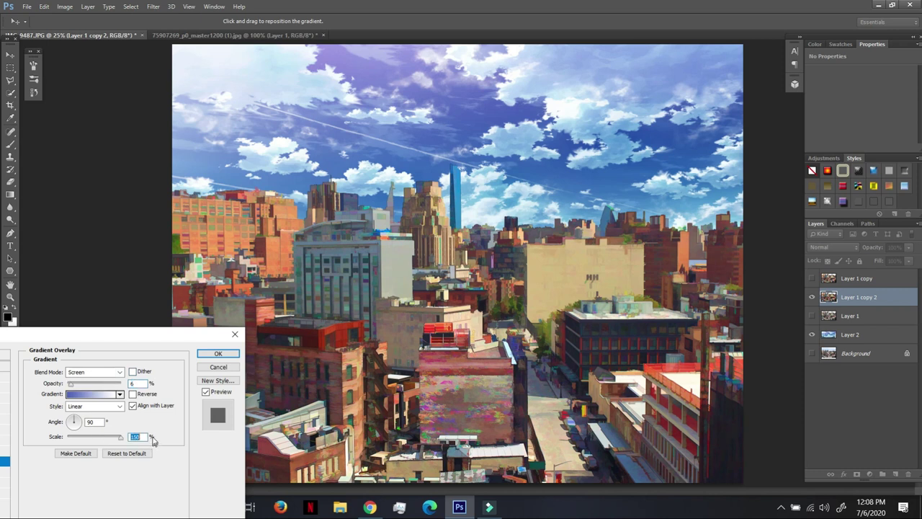
{"action": "left_click", "coordinate": [218, 353]}
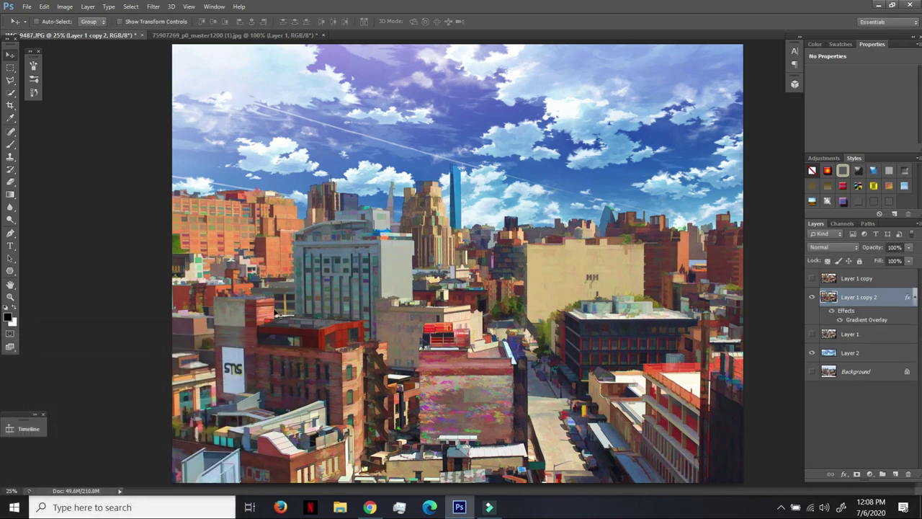